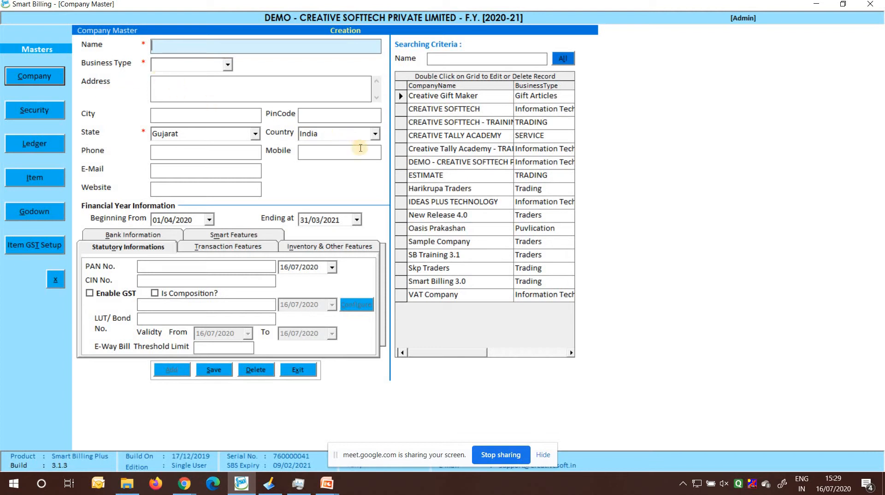
Open the DEMO - CREATIVE SOFTTECH PRIVATE LIMITED company record for alteration and bring up its SMS module settings
{"action": "left_click", "coordinate": [401, 162]}
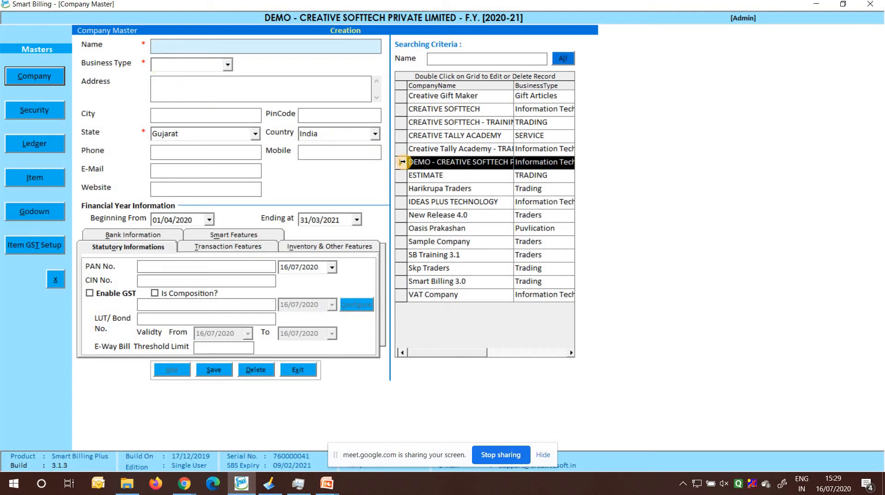
{"action": "double_click", "coordinate": [401, 161]}
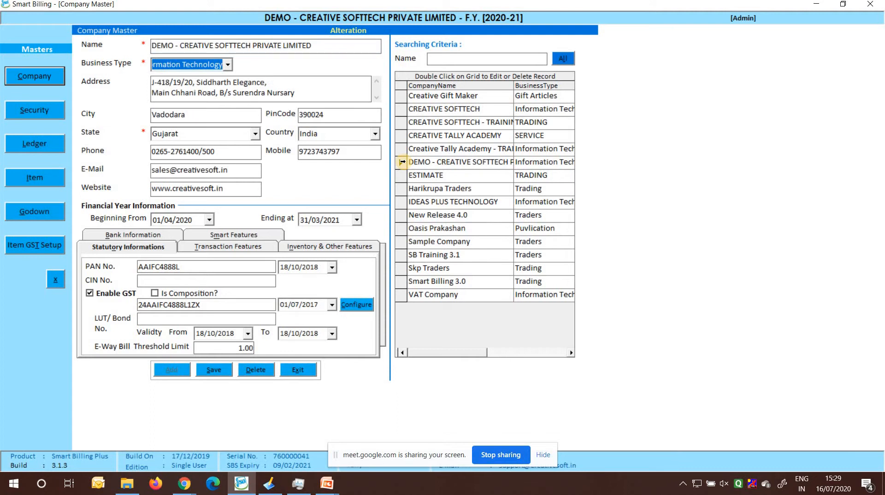
{"action": "left_click", "coordinate": [244, 236]}
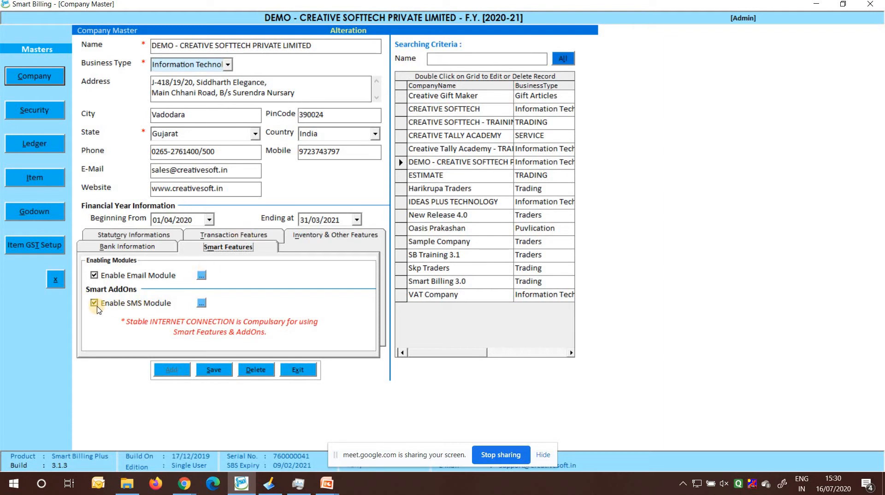
{"action": "left_click", "coordinate": [201, 303]}
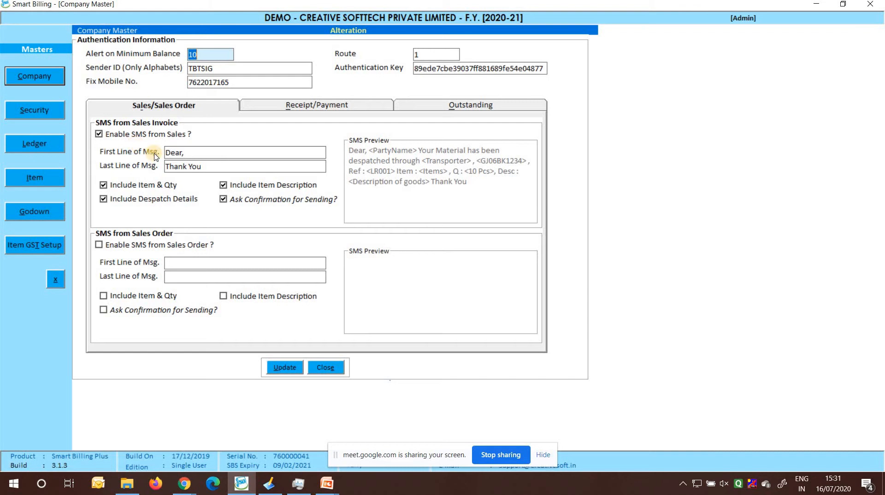
Extend the first line of the sales invoice SMS to read "Dear, greetings of the,"
{"action": "left_click", "coordinate": [208, 153]}
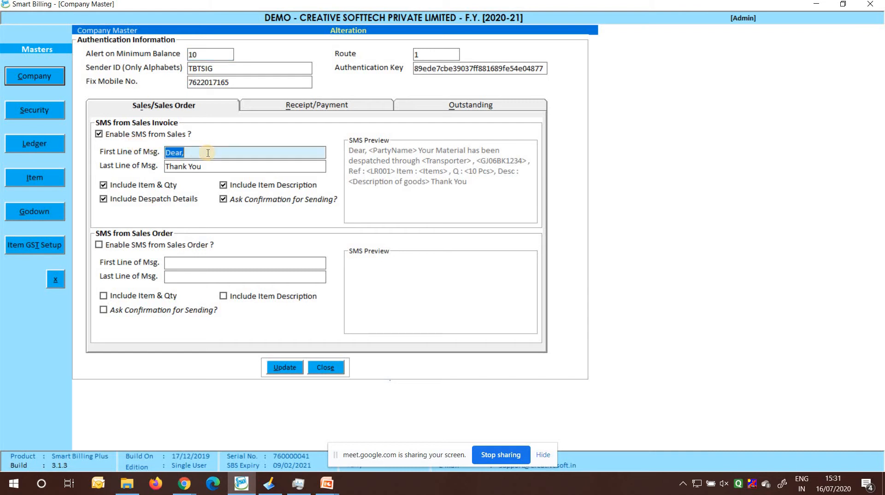
{"action": "left_click", "coordinate": [208, 153]}
{"action": "type", "text": "gree"}
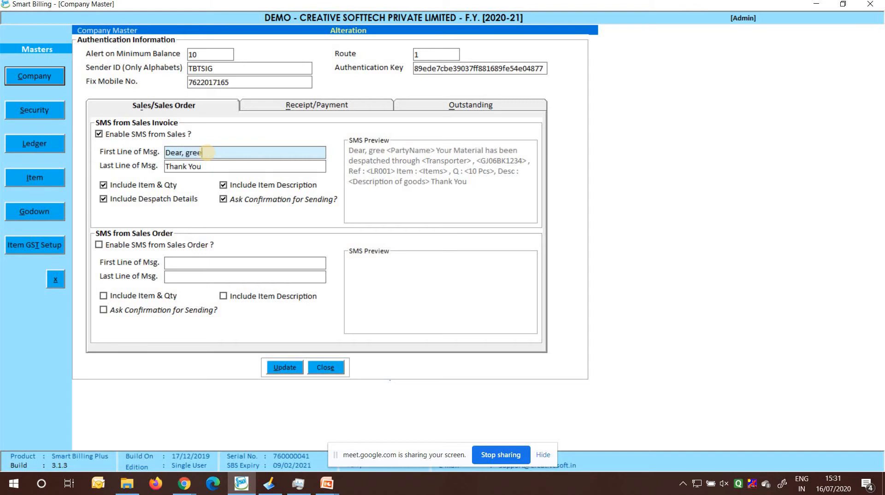
{"action": "type", "text": "tings "}
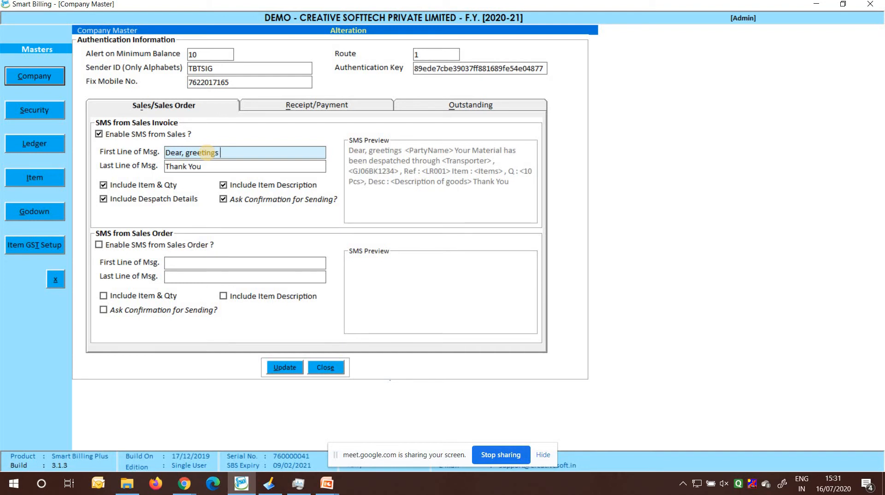
{"action": "type", "text": "of the"}
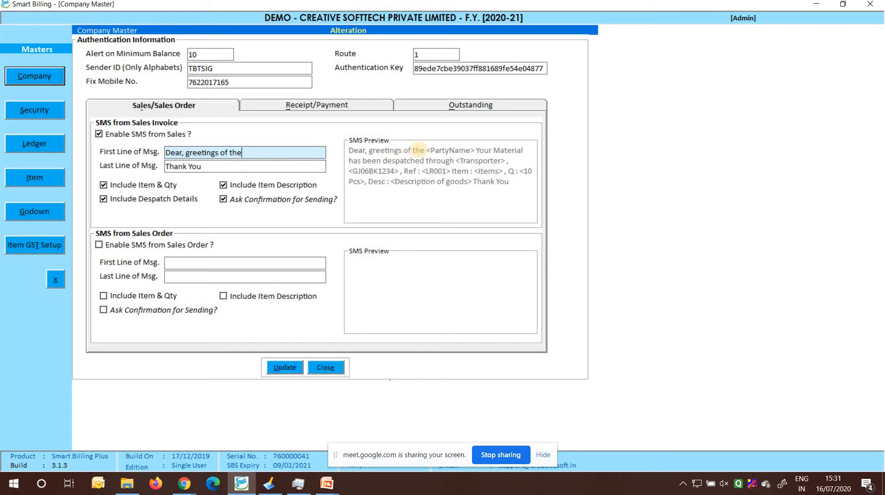
{"action": "type", "text": "."}
{"action": "key", "text": "BackSpace"}
{"action": "type", "text": ","}
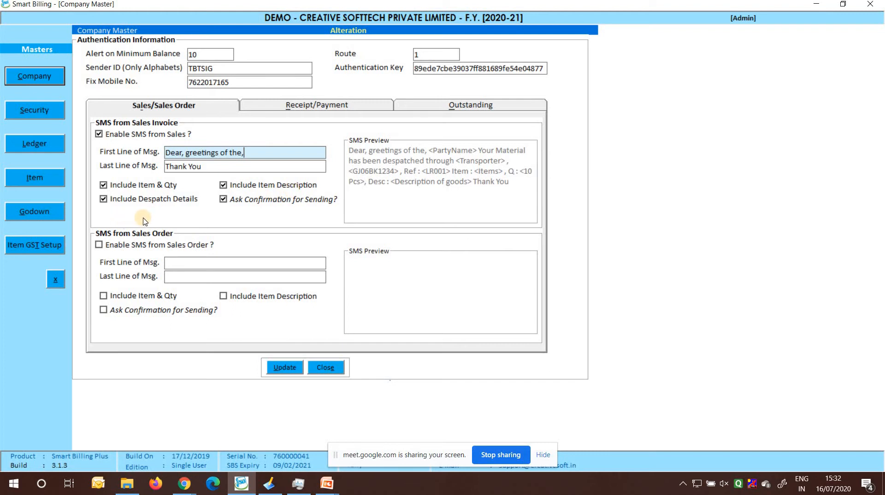
Switch the sales invoice SMS's item description, despatch details and item and quantity options off and back on
{"action": "left_click", "coordinate": [224, 185]}
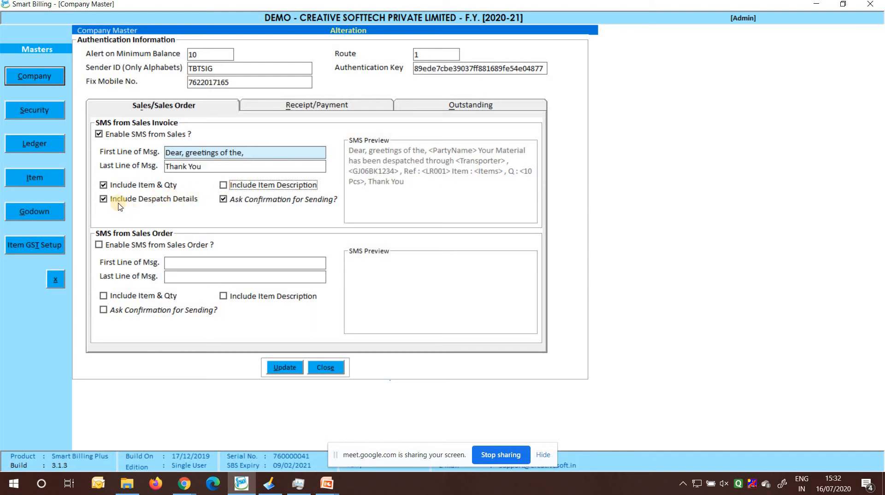
{"action": "left_click", "coordinate": [103, 199]}
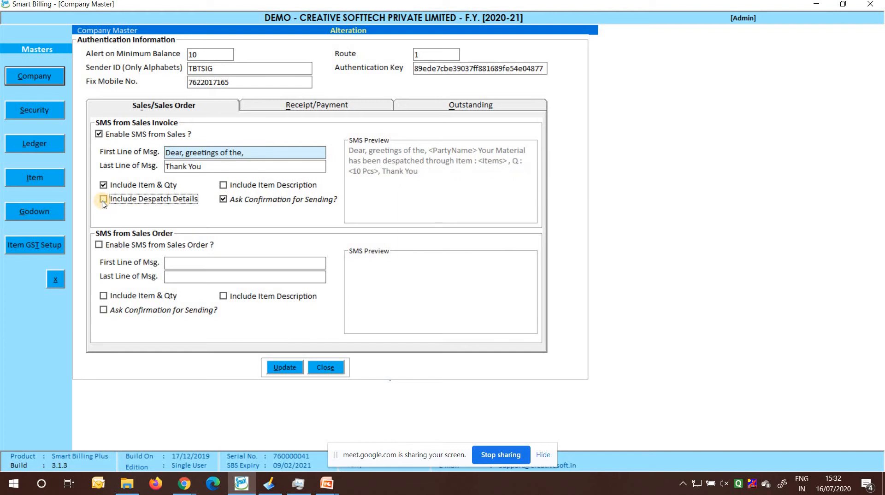
{"action": "left_click", "coordinate": [103, 185]}
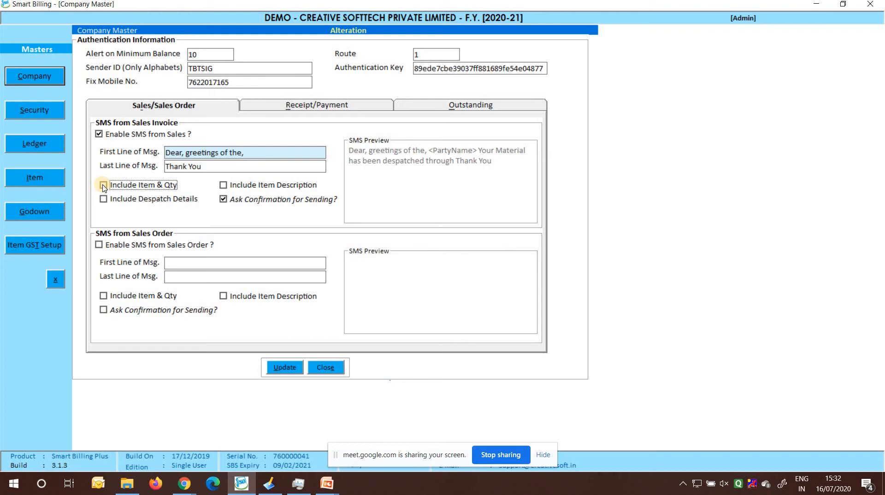
{"action": "left_click", "coordinate": [103, 185]}
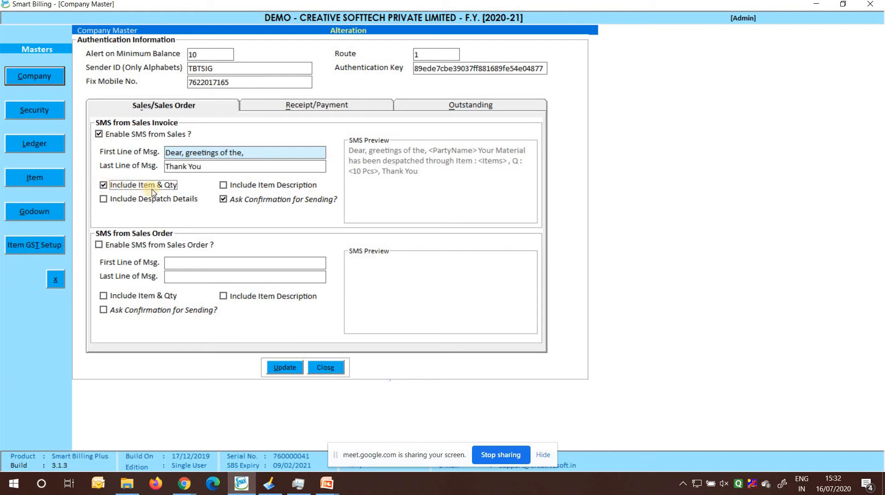
{"action": "left_click", "coordinate": [222, 186]}
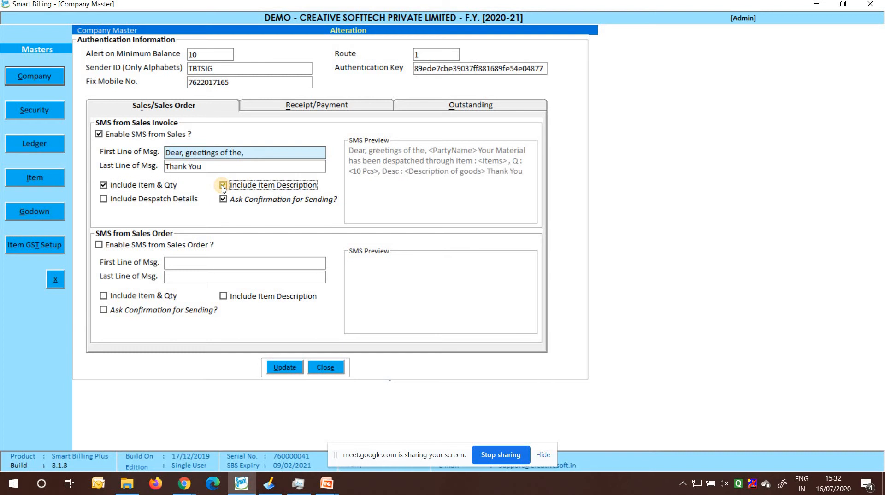
{"action": "left_click", "coordinate": [105, 201]}
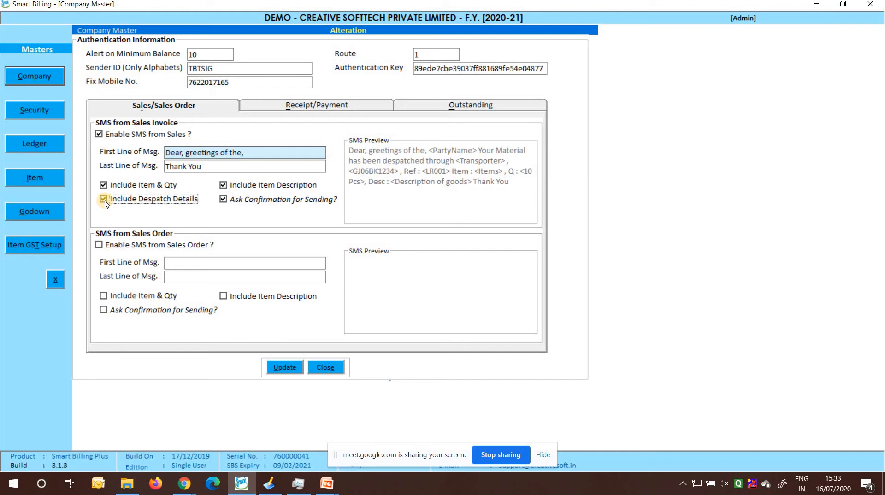
Enable SMS from Sales Order and set the first line of its message to "Dear,"
{"action": "left_click", "coordinate": [99, 246]}
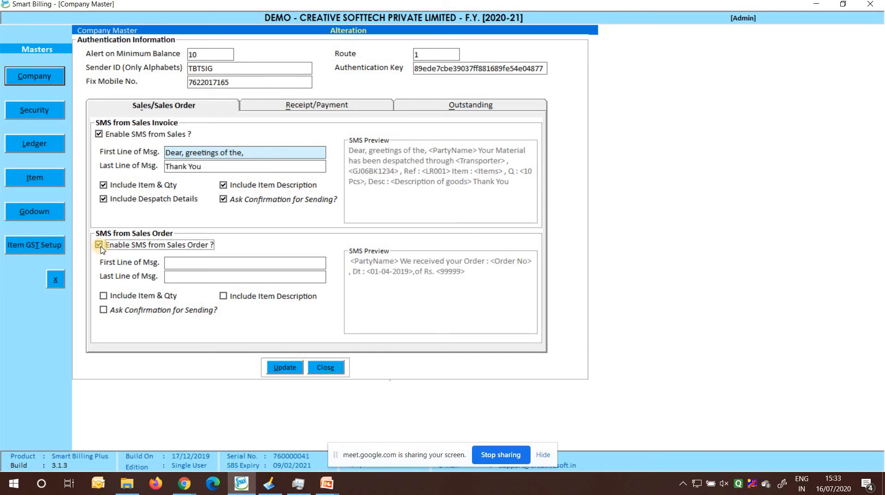
{"action": "left_click", "coordinate": [178, 264]}
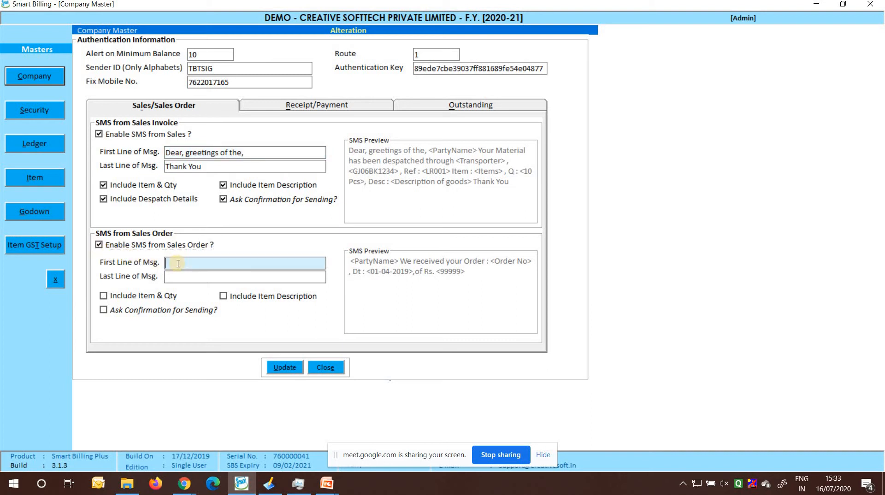
{"action": "type", "text": "Dear"}
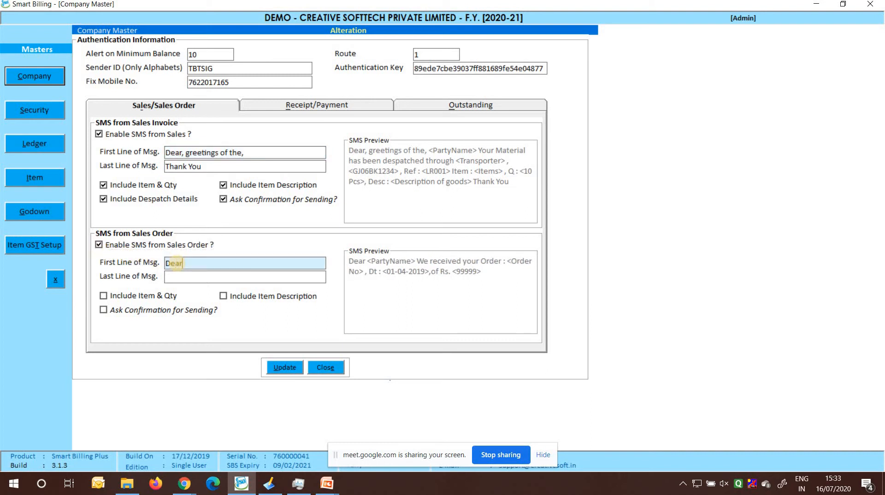
{"action": "type", "text": ","}
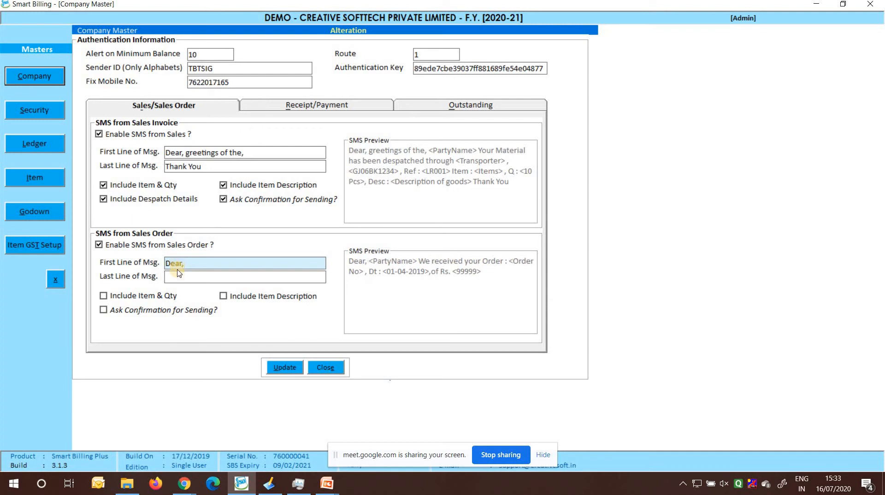
Set the sales order SMS's last line to "Thank yuo." and include item and quantity plus item description
{"action": "left_click", "coordinate": [186, 278]}
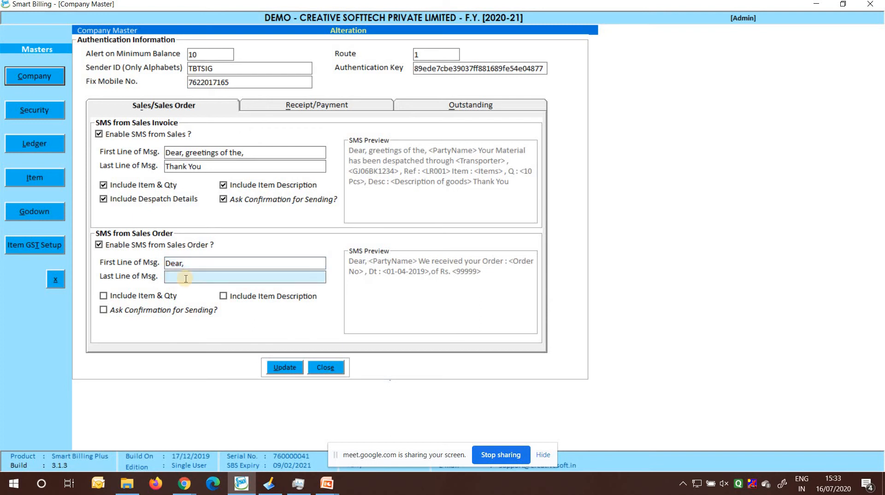
{"action": "type", "text": "Thank yuo."}
{"action": "left_click", "coordinate": [106, 300]}
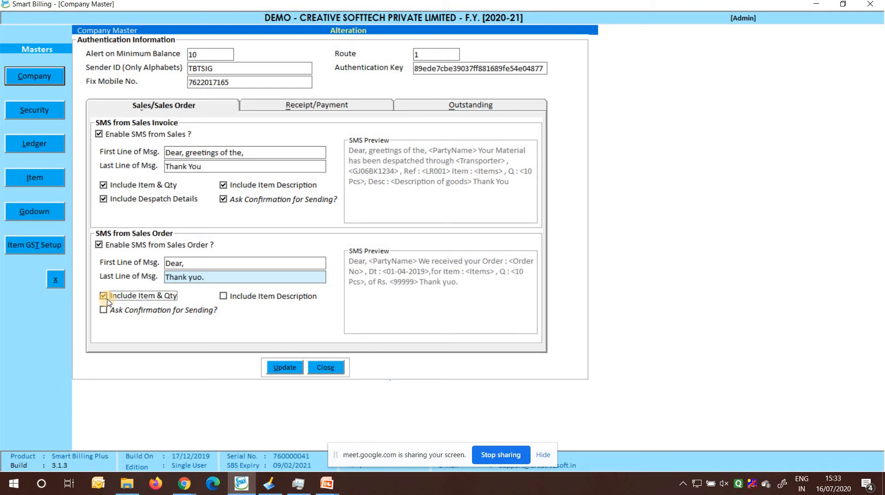
{"action": "left_click", "coordinate": [223, 297]}
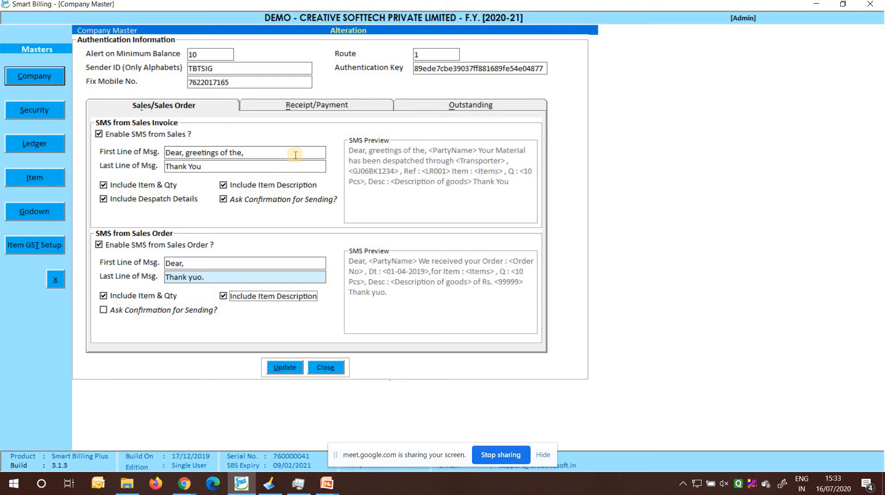
Enable the outstanding balance SMS and set its first line to "Dear Sir, Greetings Of The Day,"
{"action": "left_click", "coordinate": [330, 106]}
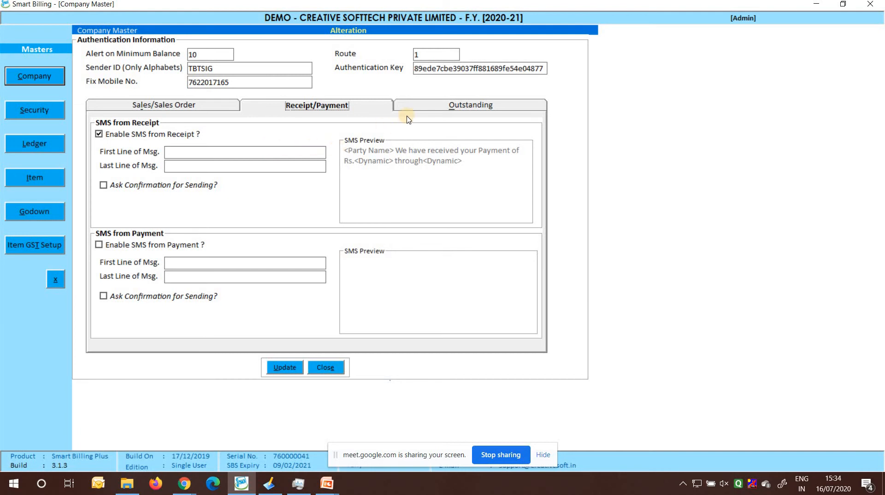
{"action": "left_click", "coordinate": [438, 107]}
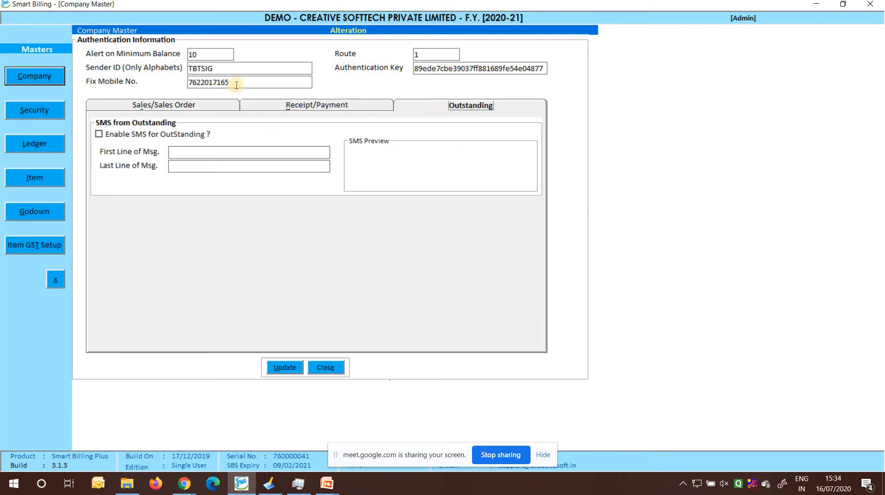
{"action": "left_click", "coordinate": [99, 134]}
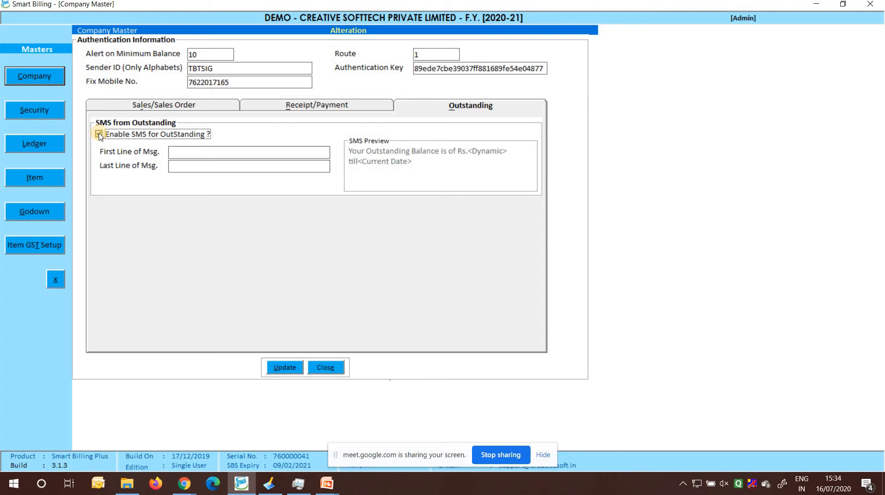
{"action": "left_click", "coordinate": [184, 153]}
{"action": "type", "text": "de"}
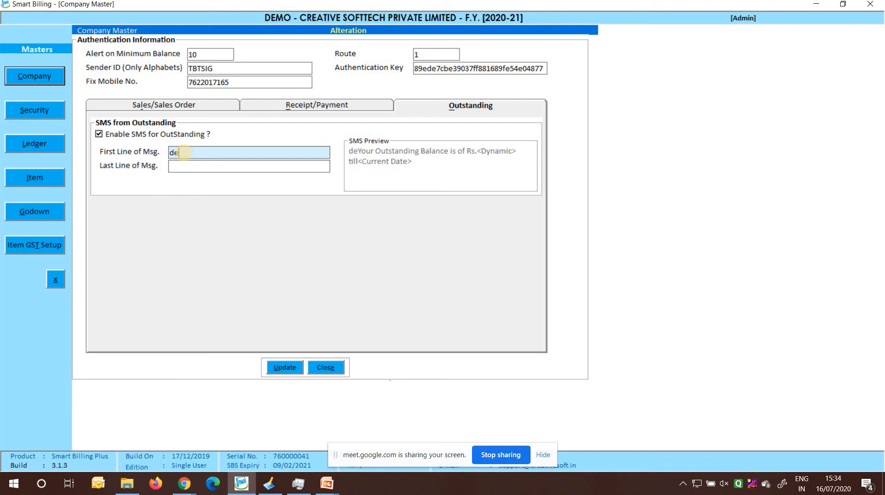
{"action": "key", "text": "BackSpace"}
{"action": "key", "text": "BackSpace"}
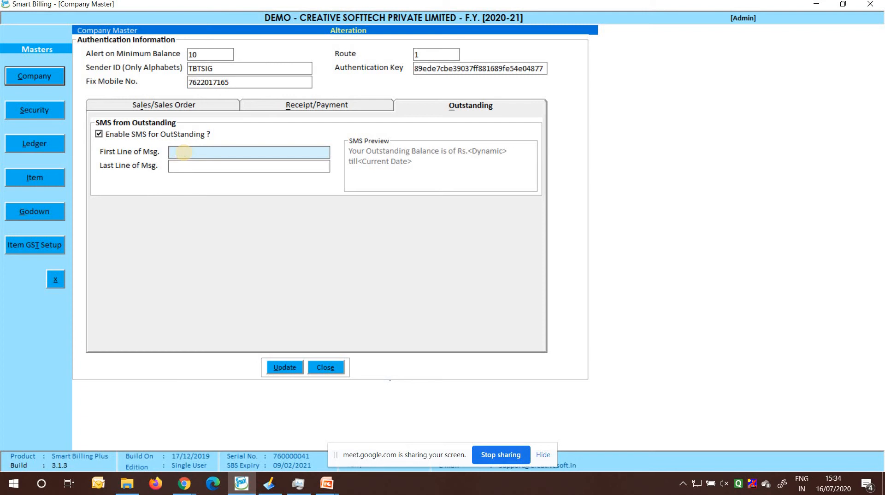
{"action": "type", "text": "Dear"}
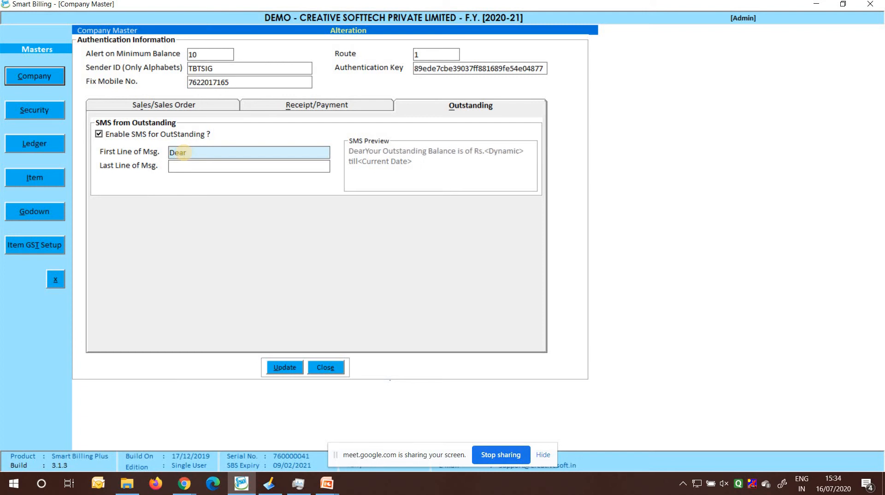
{"action": "type", "text": " S"}
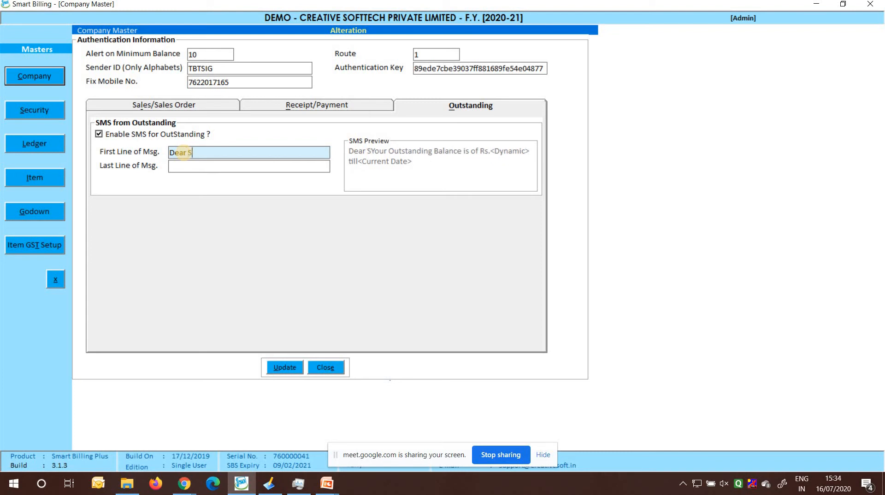
{"action": "type", "text": "ir, "}
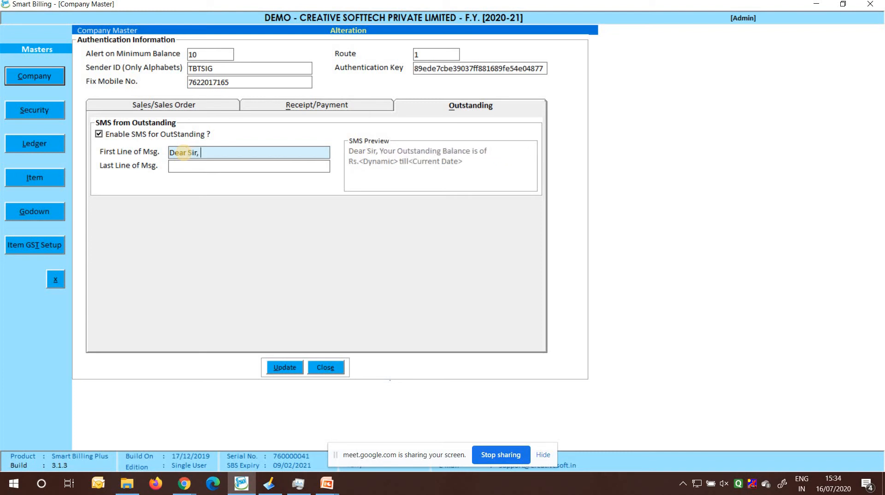
{"action": "type", "text": "Greeti"}
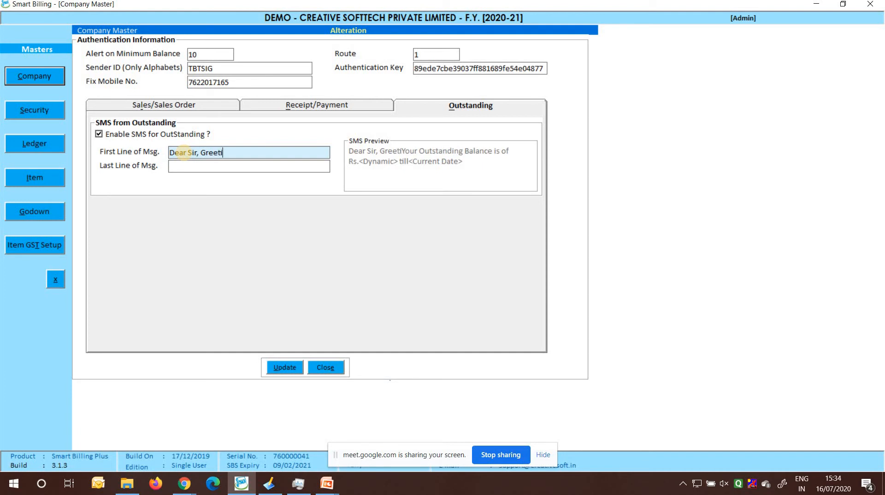
{"action": "type", "text": "ngs Of "}
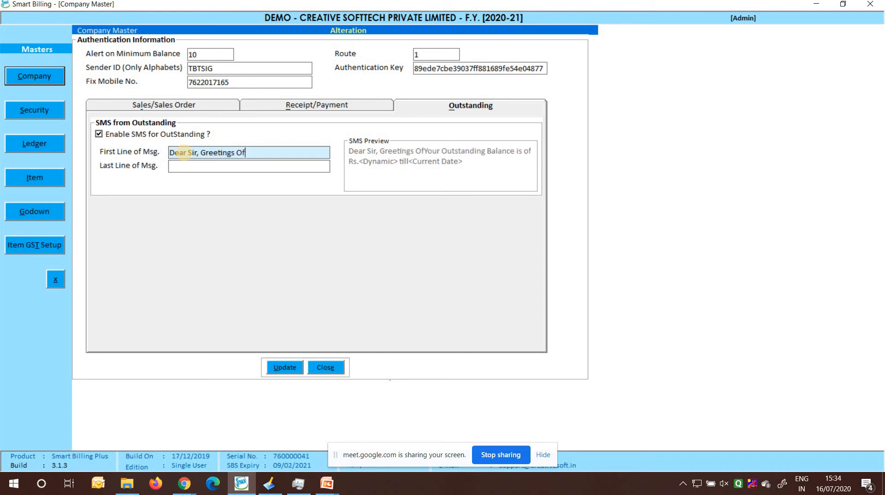
{"action": "type", "text": "The D"}
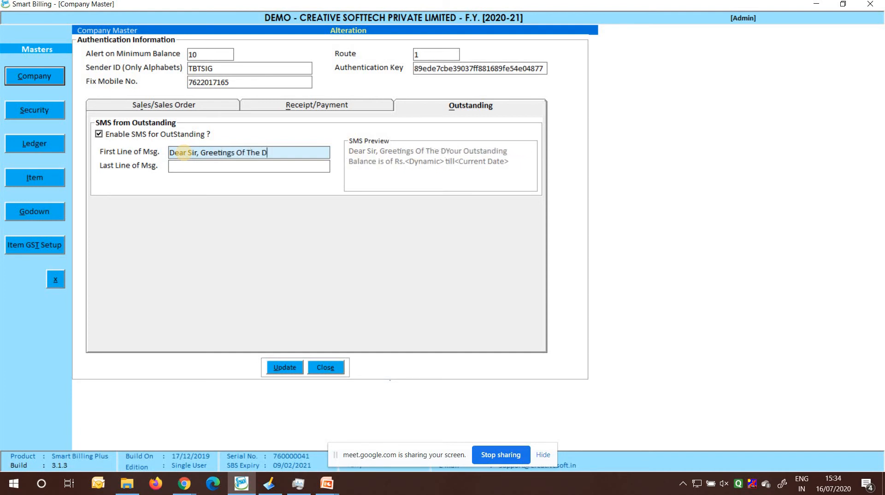
{"action": "type", "text": "ay,"}
Set the last line of the outstanding balance SMS to "Please clear your outstanding ASAP. Thank you"
{"action": "left_click", "coordinate": [187, 166]}
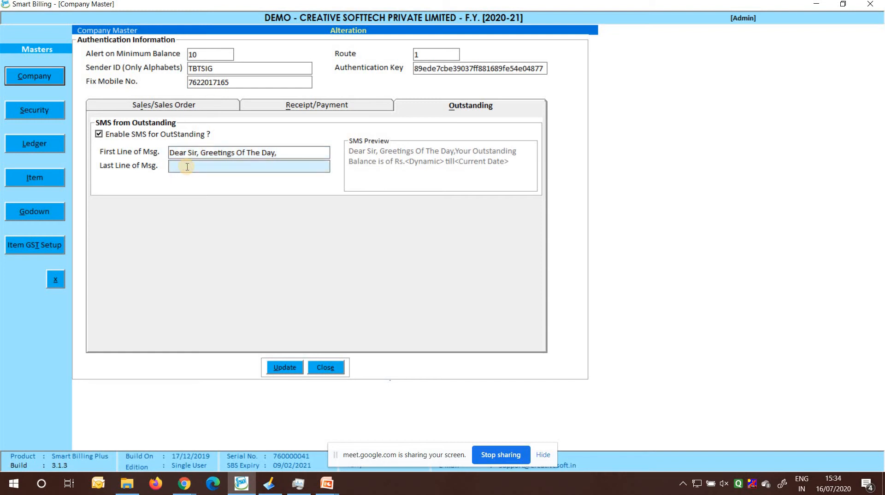
{"action": "type", "text": "Please clear "}
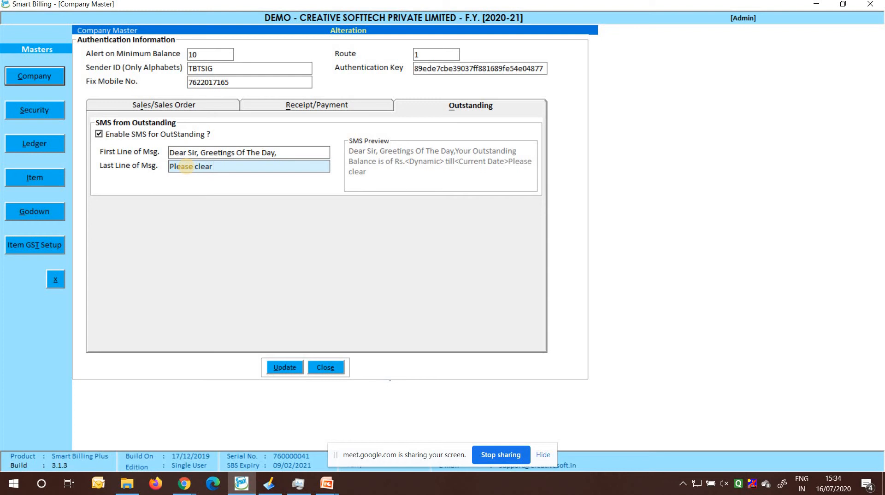
{"action": "type", "text": "your outstan"}
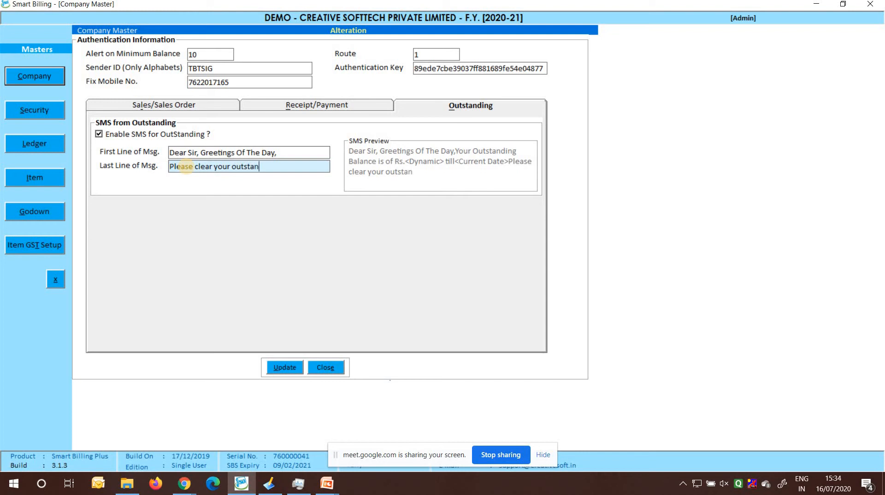
{"action": "type", "text": "ding ASAP. Thank"}
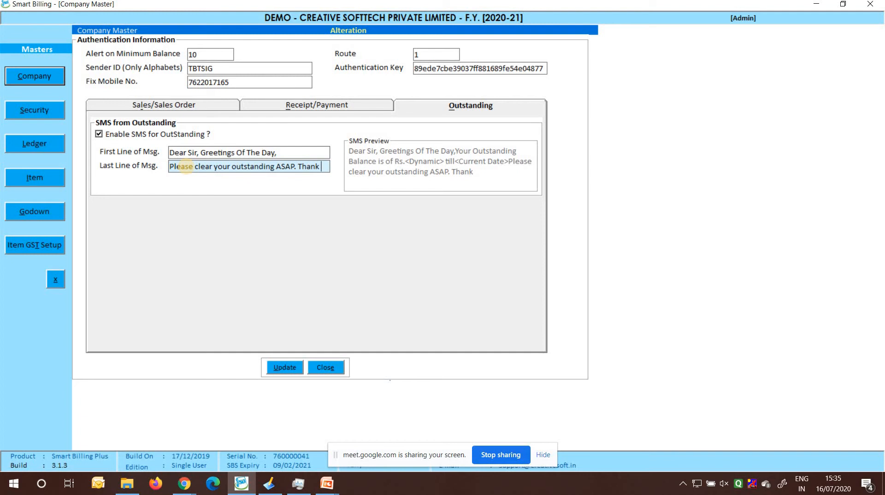
{"action": "type", "text": " yu"}
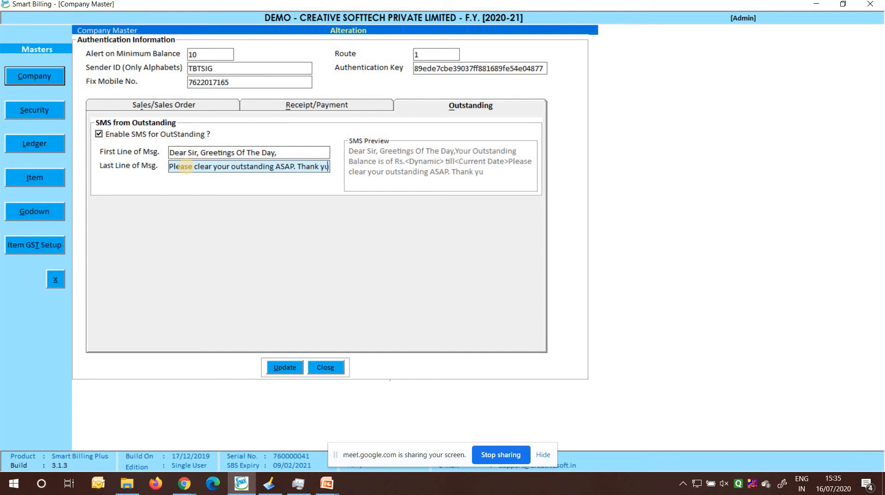
{"action": "type", "text": "o"}
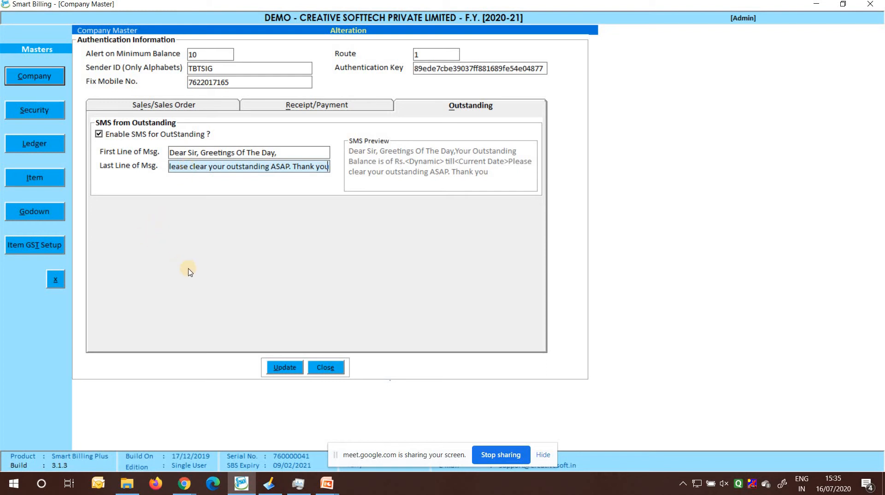
Update the SMS settings, save the demo company record and close the company master
{"action": "left_click", "coordinate": [287, 368]}
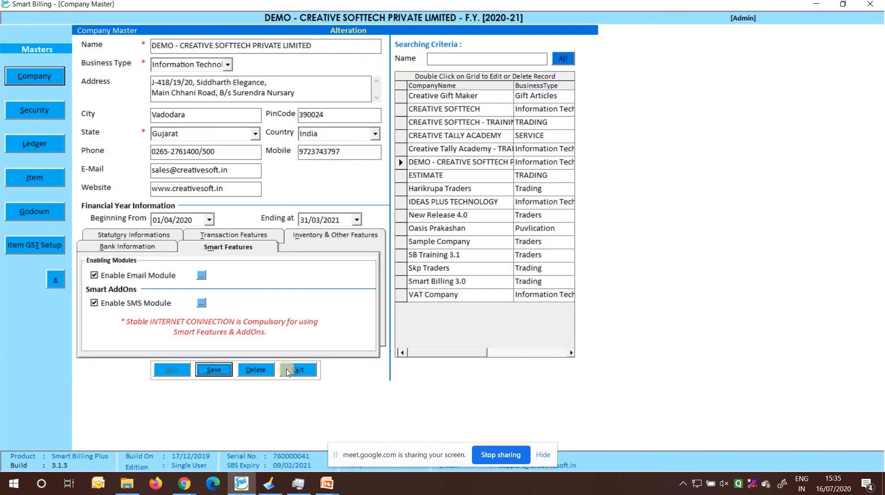
{"action": "left_click", "coordinate": [216, 370]}
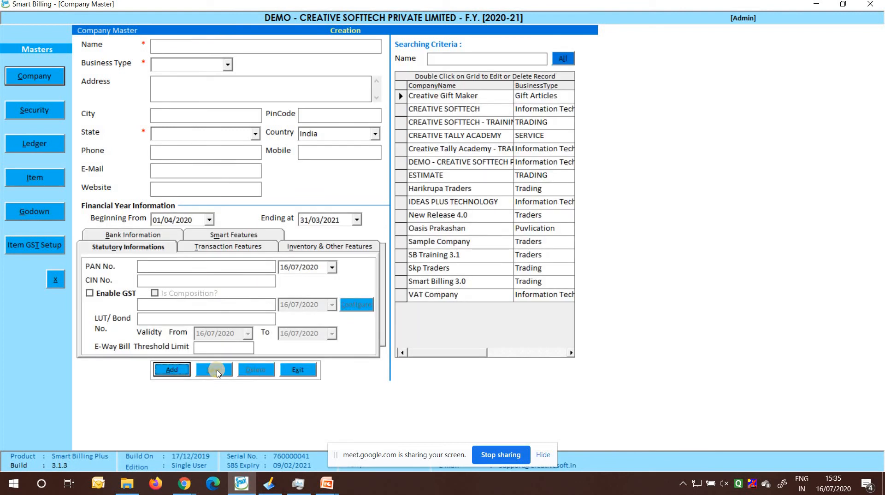
{"action": "left_click", "coordinate": [298, 372]}
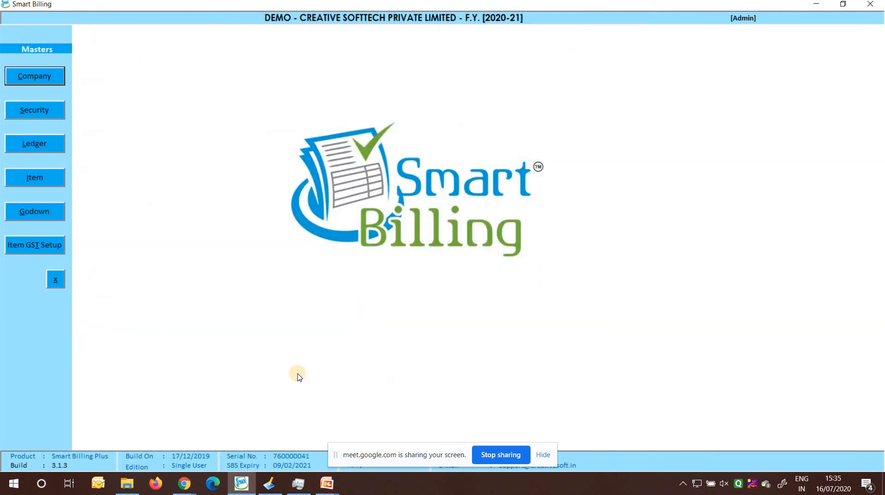
Leave the masters and open the sales transaction entry form
{"action": "left_click", "coordinate": [58, 282]}
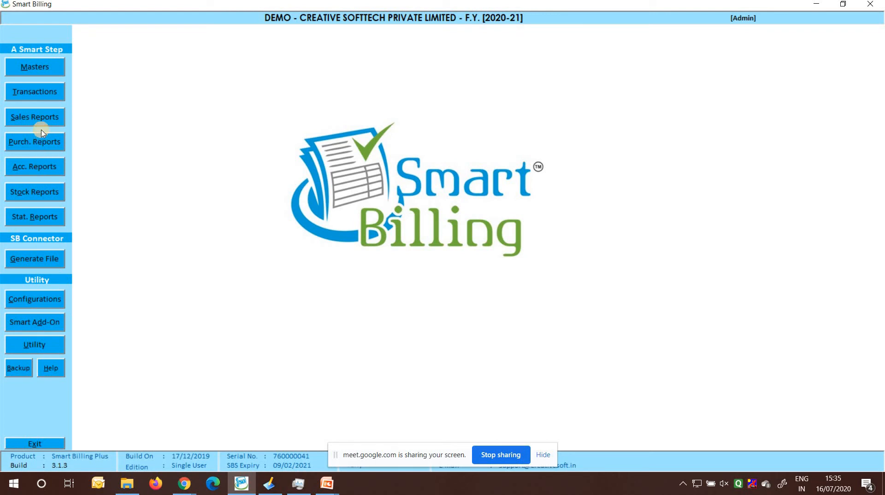
{"action": "left_click", "coordinate": [42, 94]}
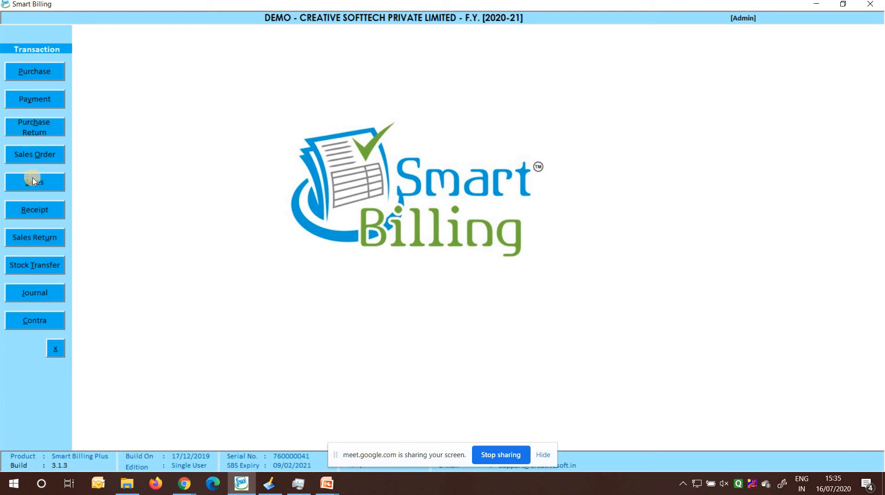
{"action": "left_click", "coordinate": [33, 181]}
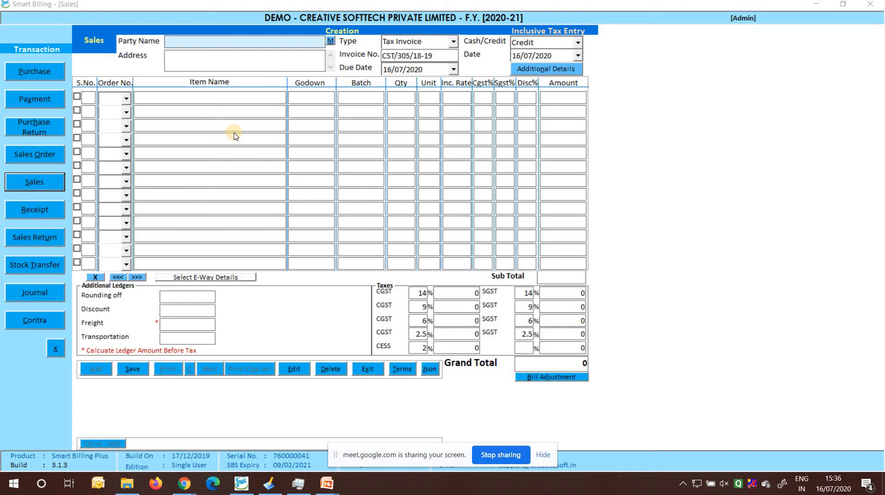
{"action": "left_click", "coordinate": [249, 42]}
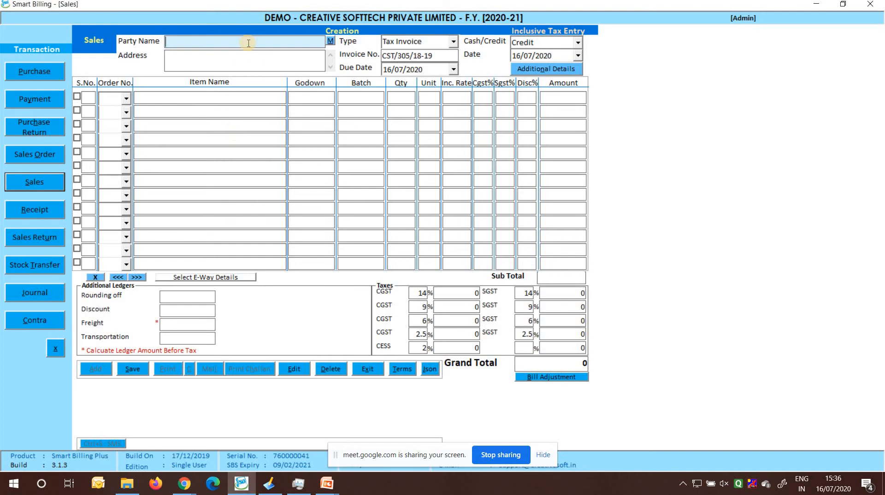
{"action": "type", "text": "aj"}
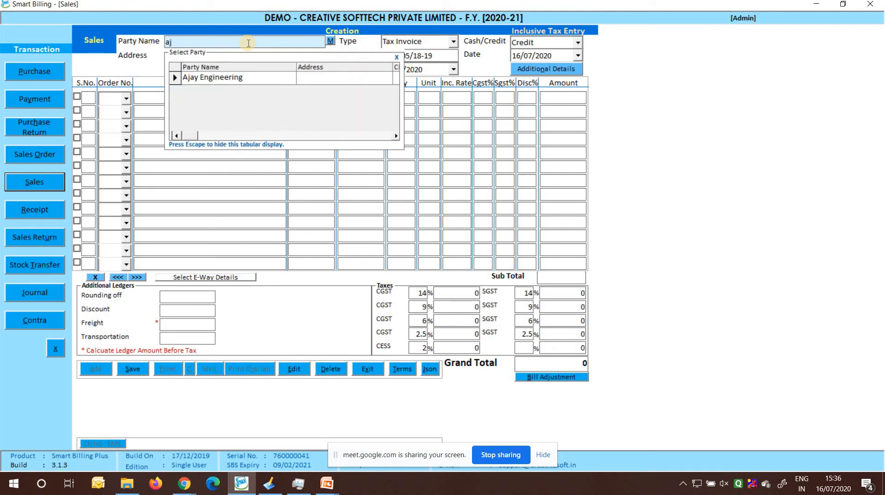
{"action": "key", "text": "BackSpace"}
{"action": "key", "text": "BackSpace"}
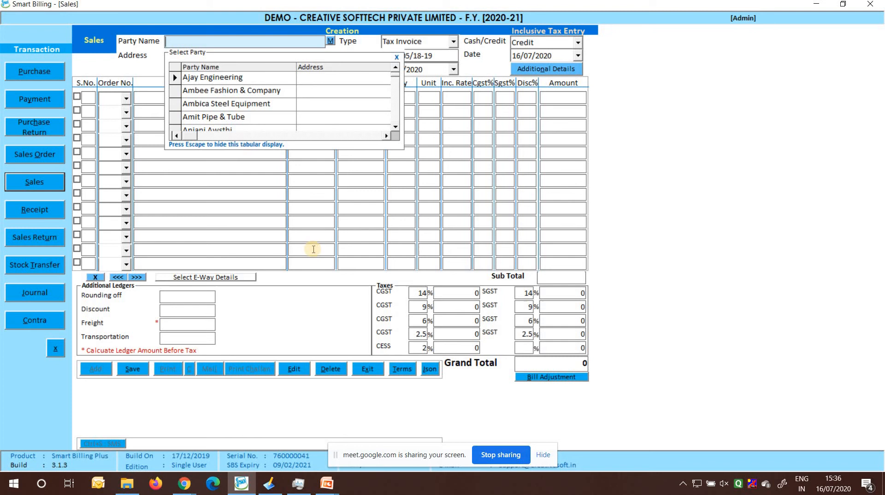
Open the existing Creative softtech tax invoice dated 16/07/2020 for editing
{"action": "left_click", "coordinate": [303, 370]}
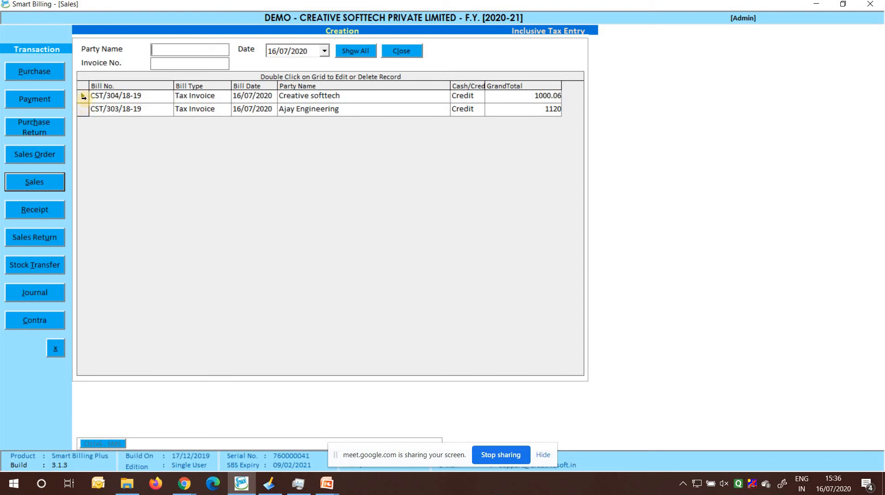
{"action": "left_click", "coordinate": [83, 96]}
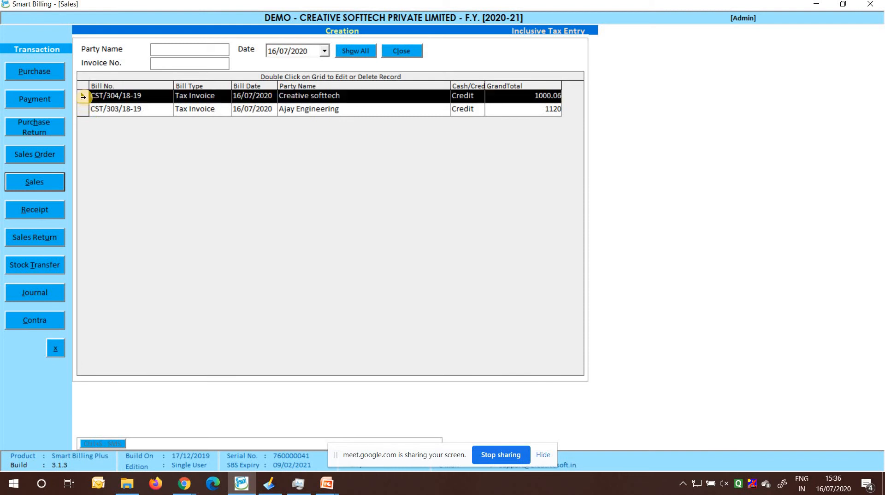
{"action": "left_click", "coordinate": [83, 96]}
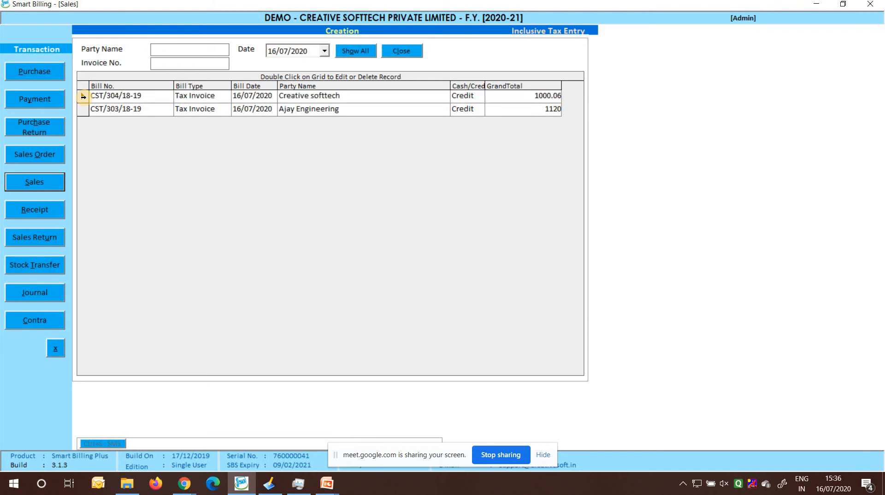
{"action": "double_click", "coordinate": [83, 97]}
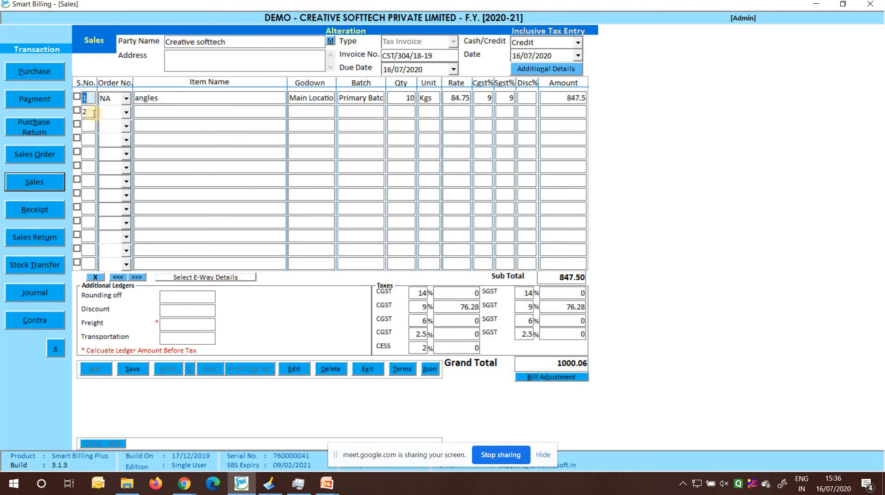
Clear the serial number of the empty second item row and save the sales invoice without mailing it
{"action": "left_click", "coordinate": [92, 113]}
{"action": "key", "text": "BackSpace"}
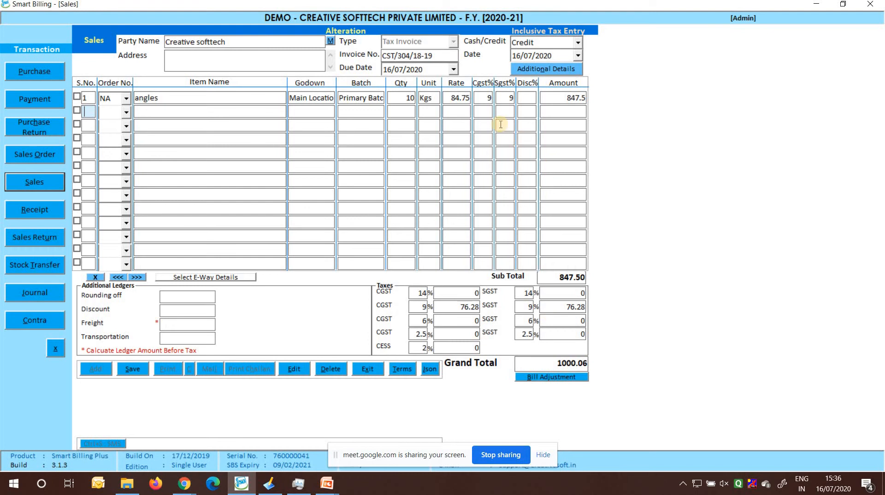
{"action": "left_click", "coordinate": [137, 372]}
{"action": "left_click", "coordinate": [137, 371]}
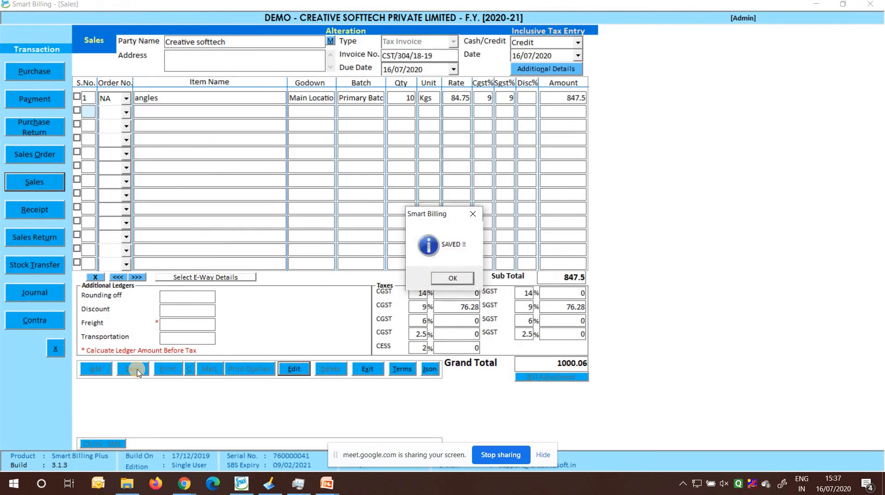
{"action": "left_click", "coordinate": [451, 278]}
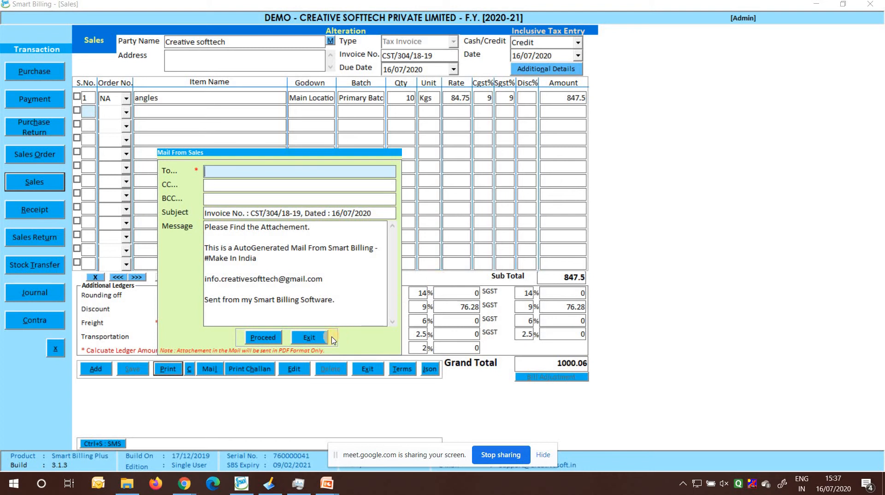
{"action": "left_click", "coordinate": [308, 338]}
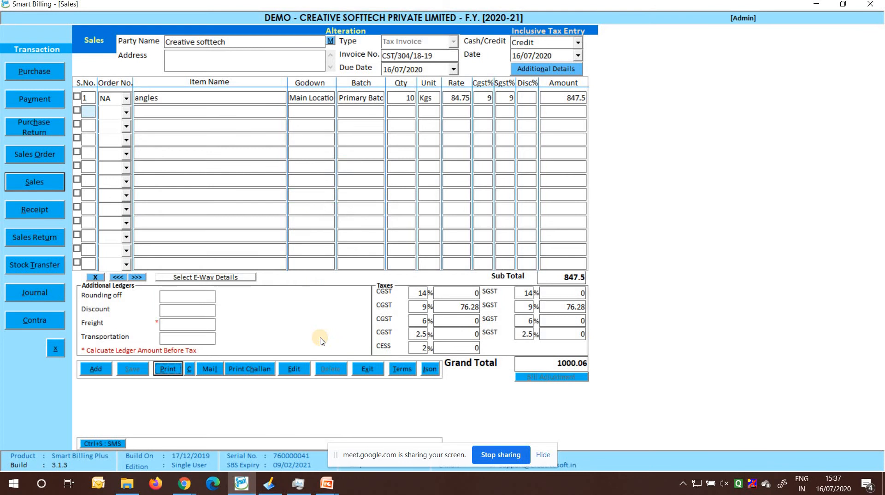
Send the invoice SMS to Creative softtech from the saved sales invoice
{"action": "left_click", "coordinate": [113, 444]}
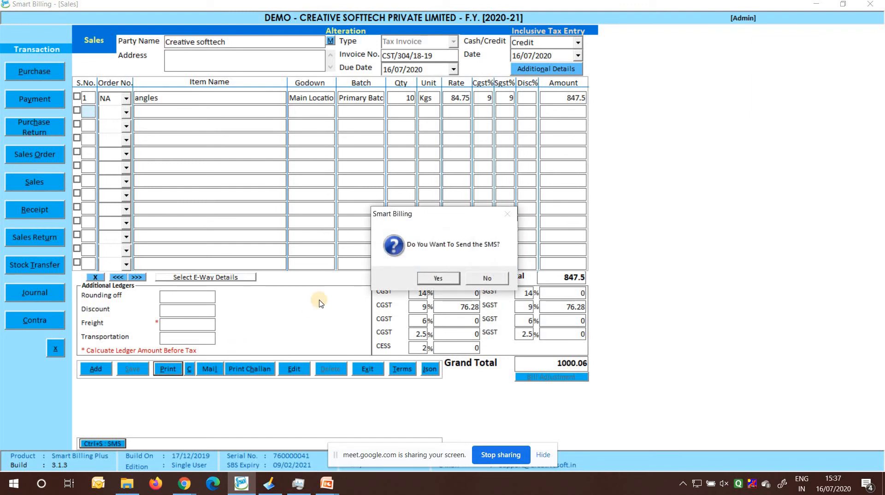
{"action": "left_click", "coordinate": [435, 278]}
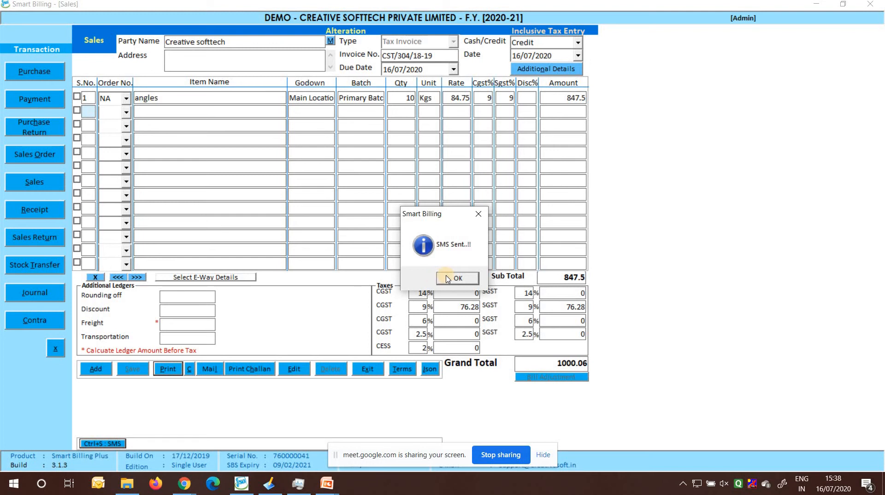
{"action": "left_click", "coordinate": [446, 278]}
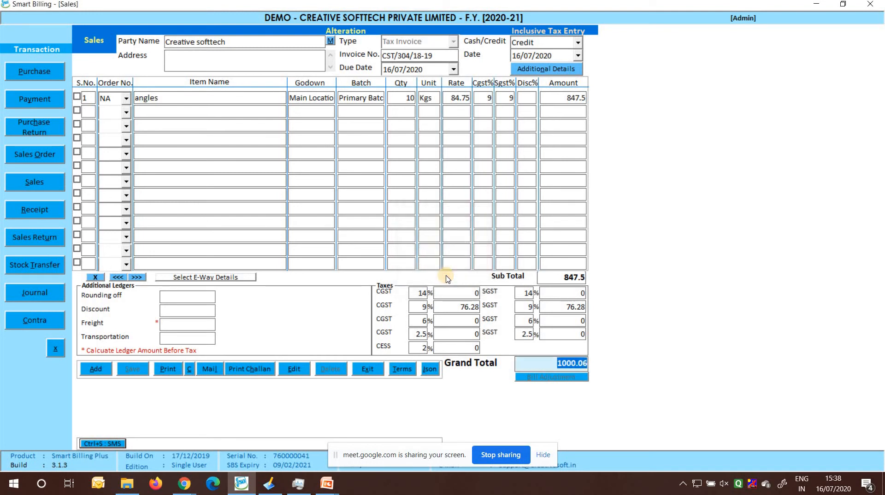